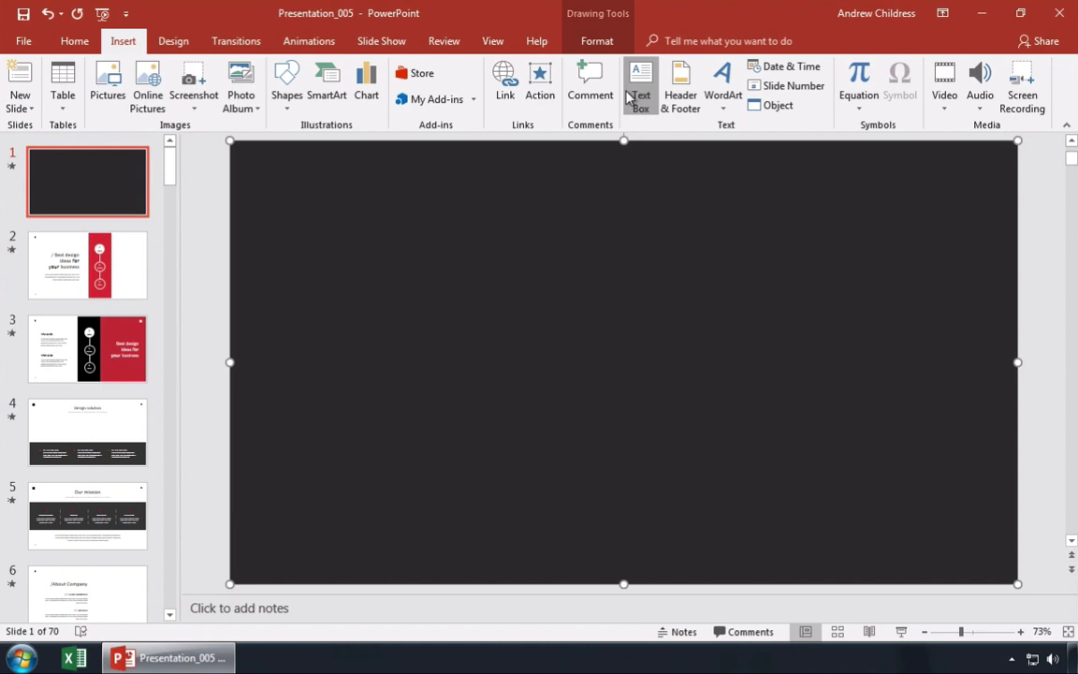
# Step: Add a new text box reading WORK HARD in the slide's upper left
pyautogui.click(639, 94)
pyautogui.moveTo(342, 225); pyautogui.dragTo(646, 440)
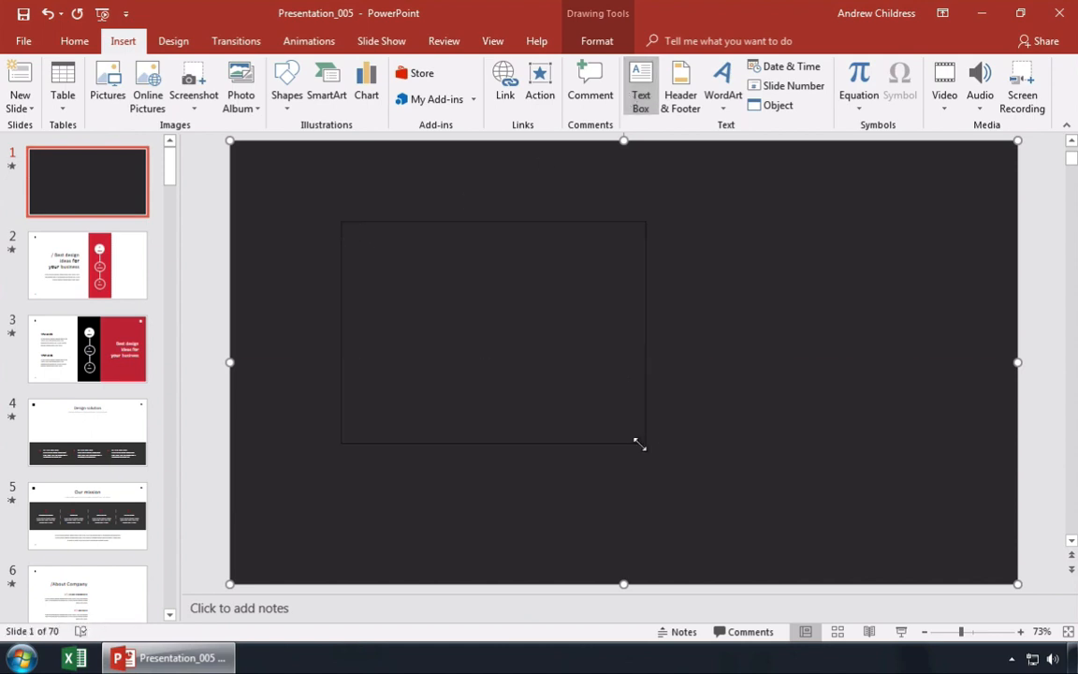
pyautogui.write('WORK HARD')
pyautogui.click(421, 219)
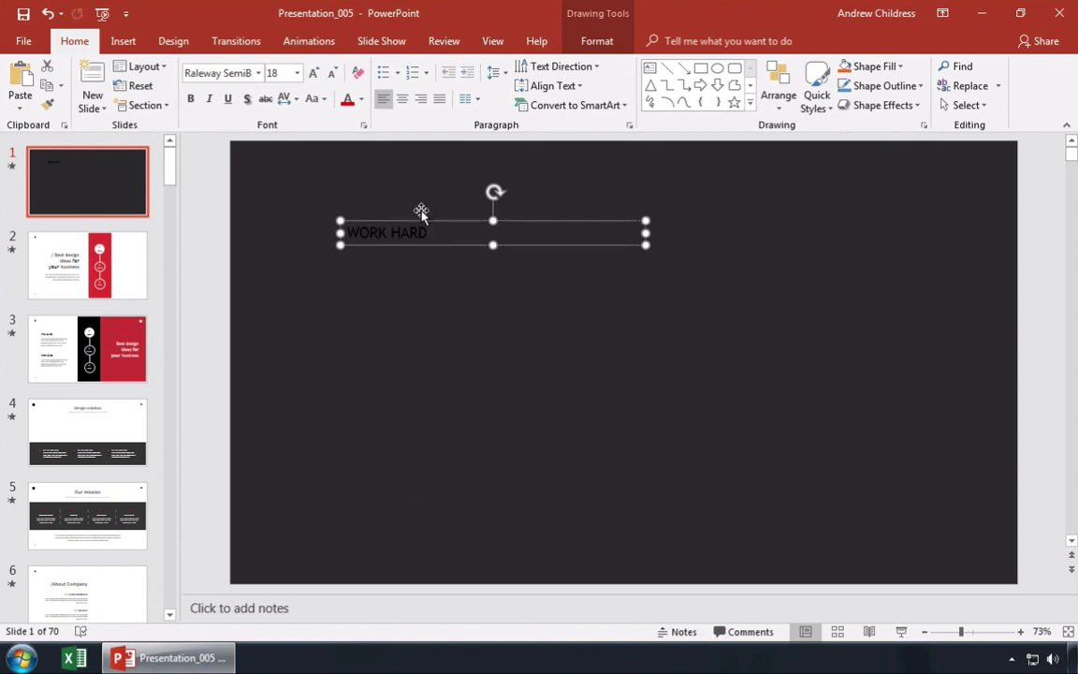
# Step: Make WORK HARD white at size 115, right-aligned, and move it toward the slide centre
pyautogui.click(361, 100)
pyautogui.click(348, 140)
pyautogui.click(313, 73)
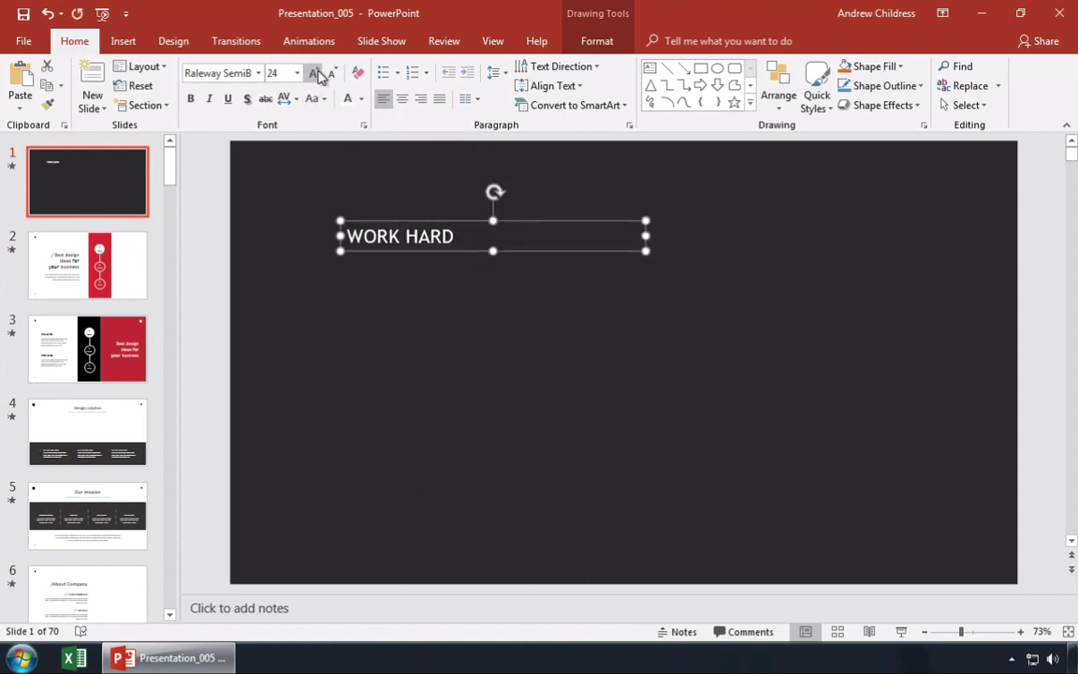
pyautogui.click(314, 73)
pyautogui.click(313, 73)
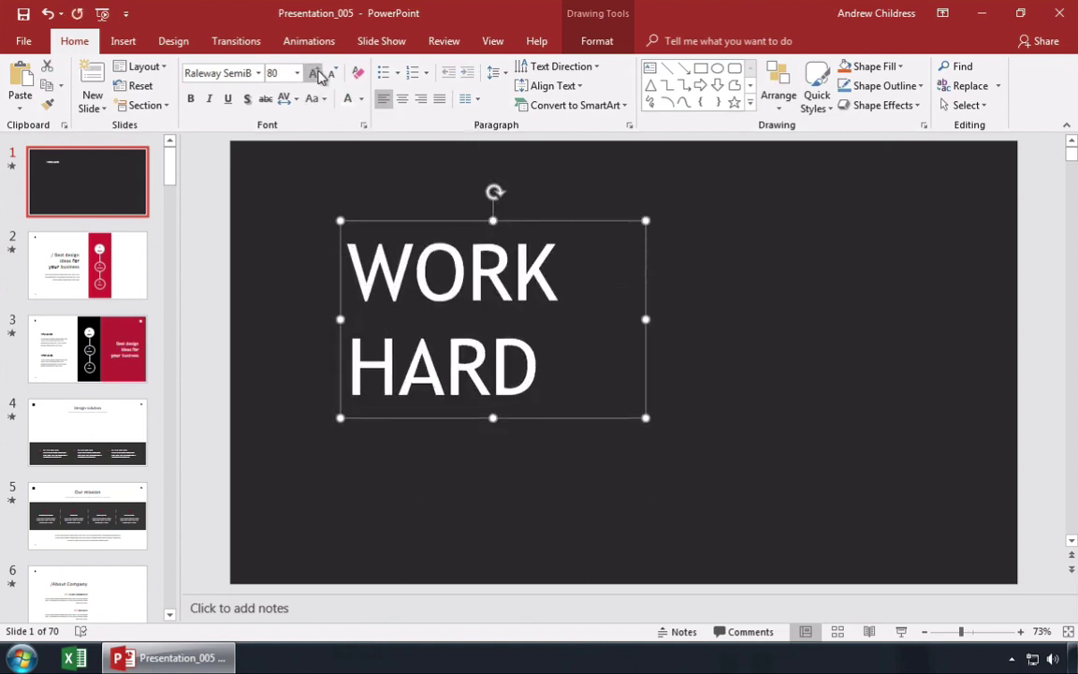
pyautogui.click(420, 99)
pyautogui.moveTo(462, 219)
pyautogui.mouseDown()
pyautogui.moveTo(449, 267)
pyautogui.moveTo(719, 257)
pyautogui.mouseUp()
# Step: Duplicate the WORK HARD box, left-align the copy and place it to the right
pyautogui.hotkey('ctrl', 'c')
pyautogui.hotkey('ctrl', 'v')
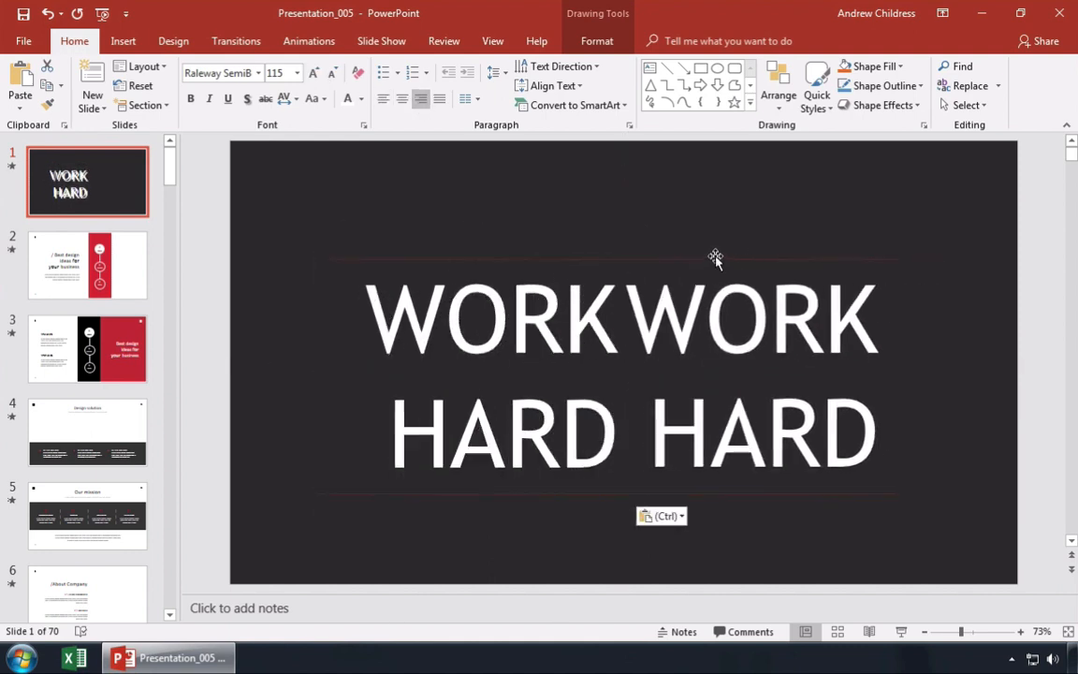
pyautogui.click(383, 99)
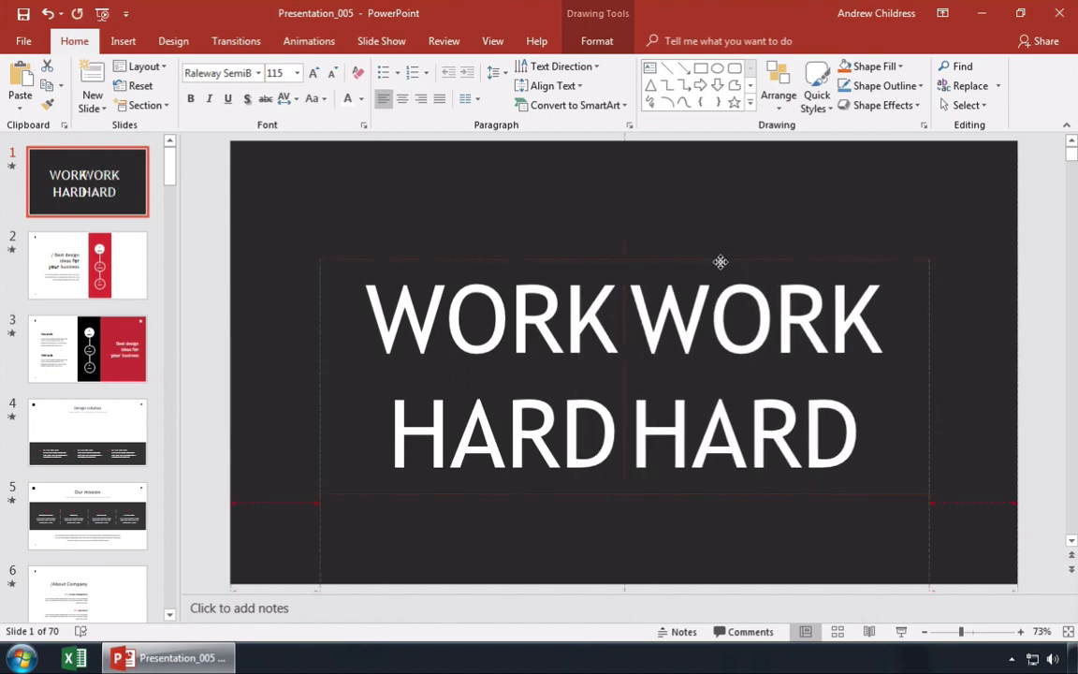
pyautogui.moveTo(598, 281); pyautogui.dragTo(674, 326)
# Step: Change the copy to read PLAY HARD in red, then select both text boxes
pyautogui.doubleClick(674, 326)
pyautogui.write('PLAY')
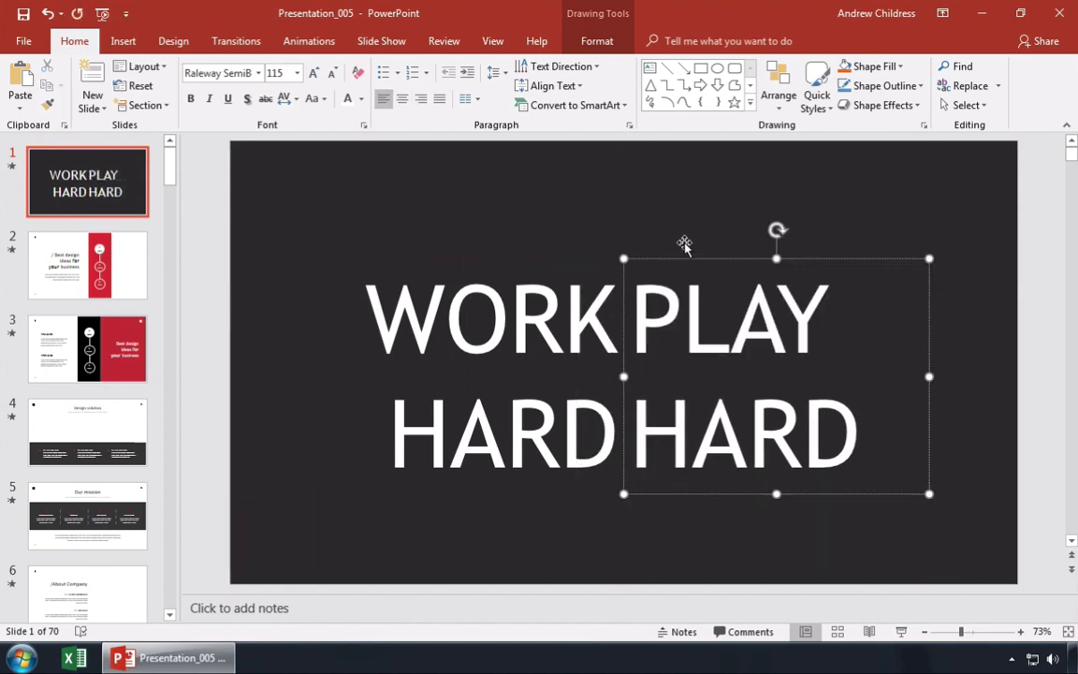
pyautogui.click(361, 100)
pyautogui.click(359, 231)
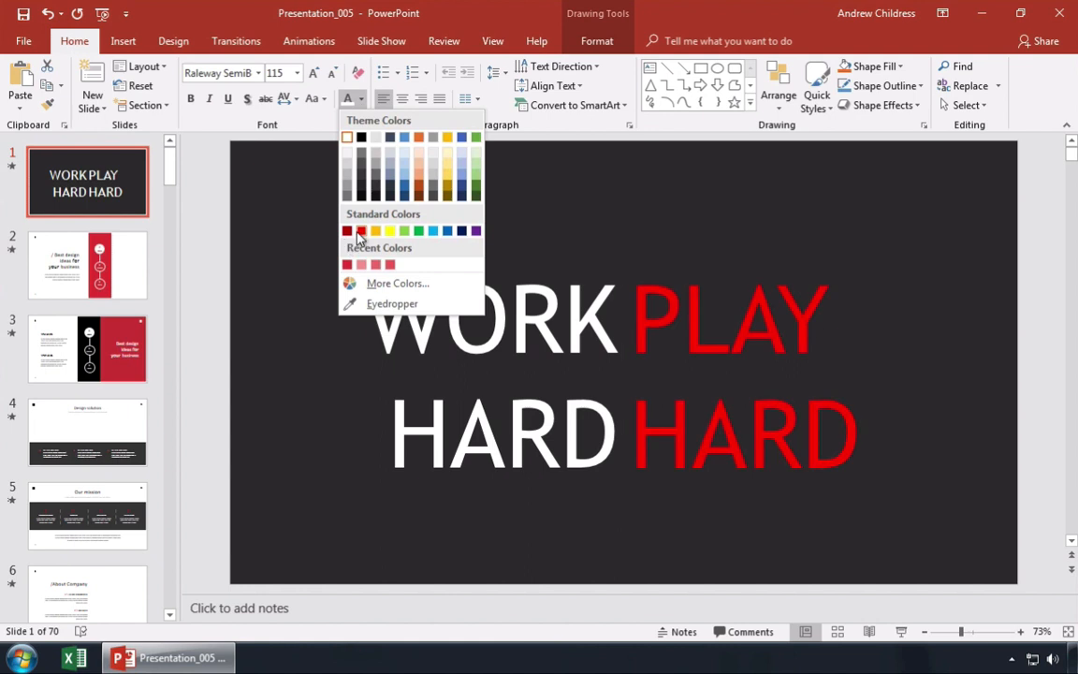
pyautogui.click(359, 231)
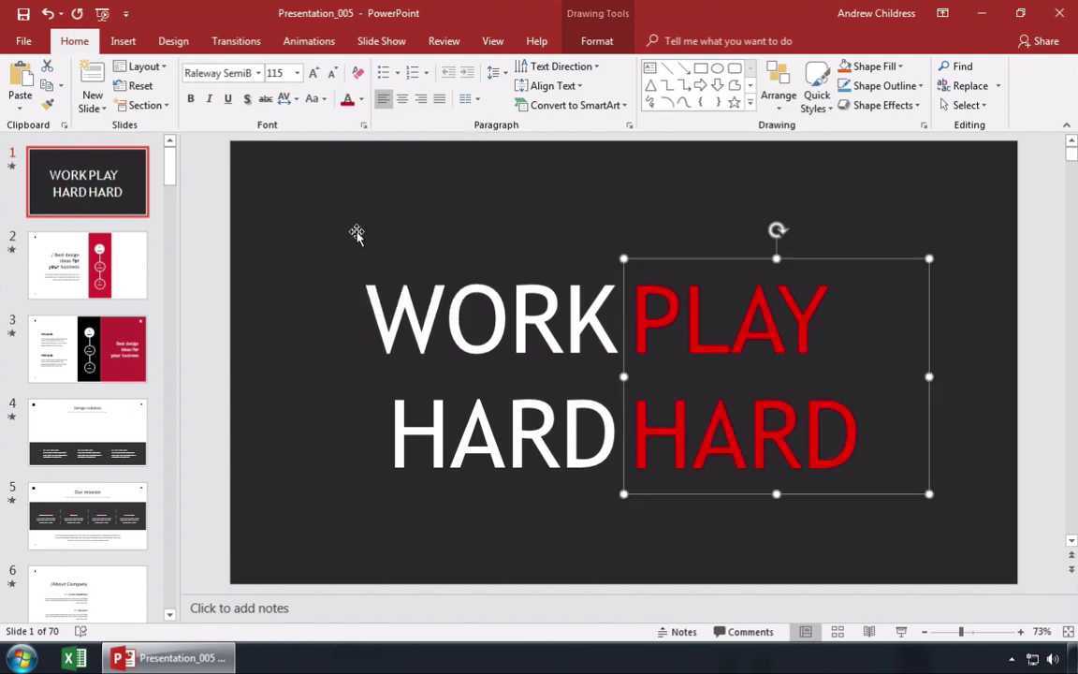
pyautogui.keyDown('shift'); pyautogui.click(411, 272); pyautogui.keyUp('shift')
# Step: Apply the Futura font to both the WORK HARD and PLAY HARD boxes
pyautogui.click(257, 73)
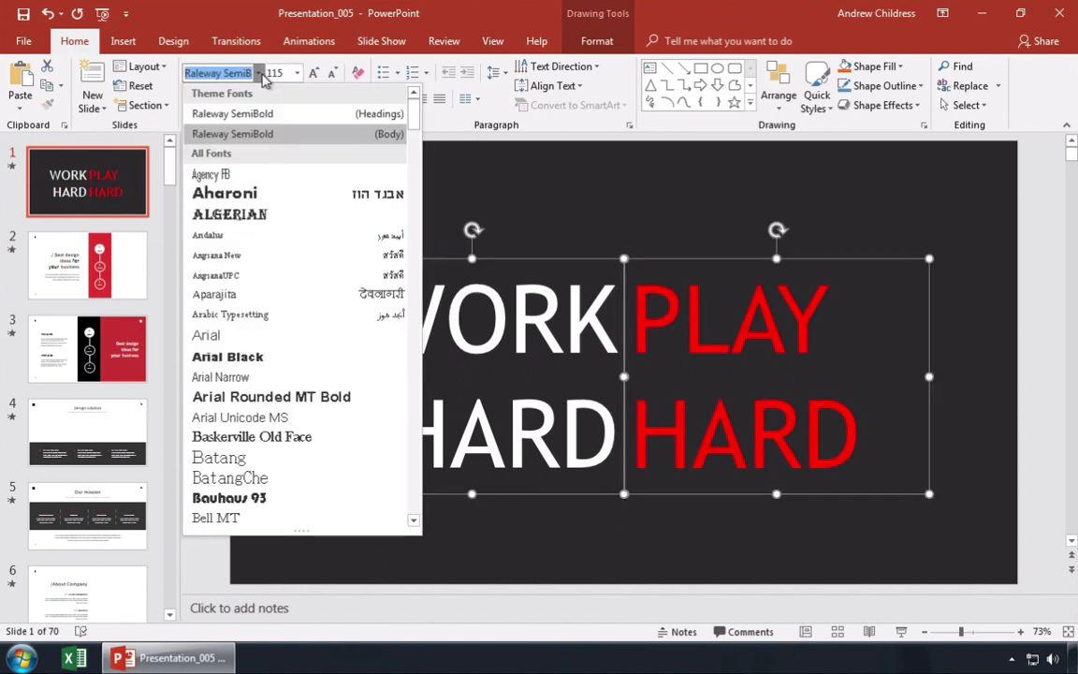
pyautogui.scroll(-5, 356, 234)
pyautogui.scroll(-3, 356, 234)
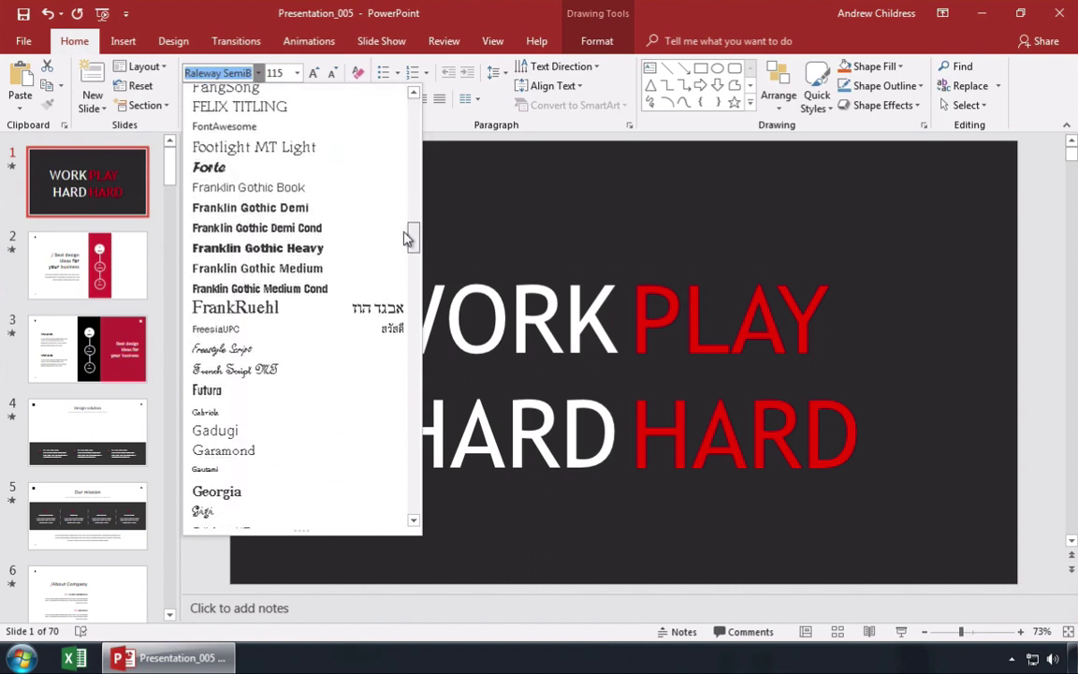
pyautogui.click(260, 393)
pyautogui.click(271, 385)
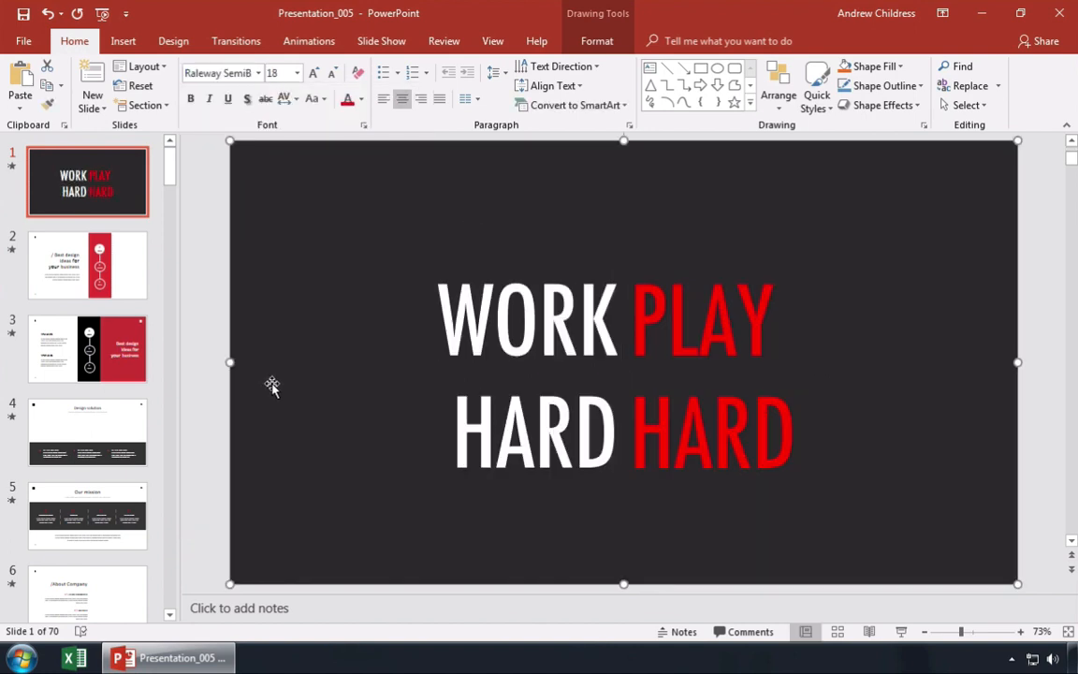
pyautogui.click(420, 354)
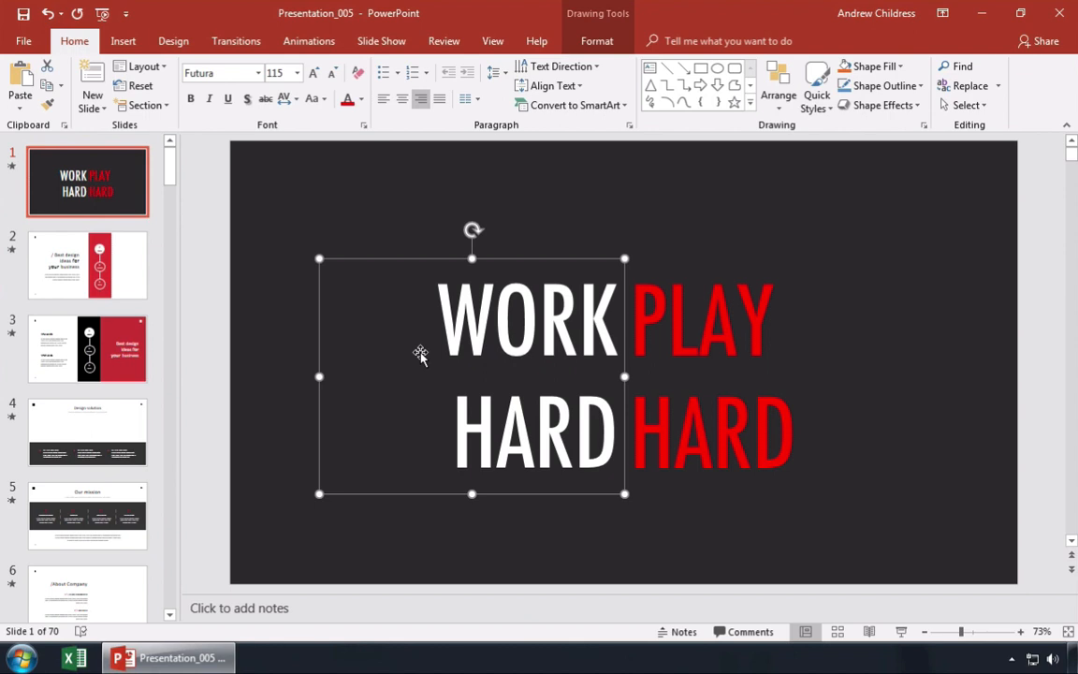
pyautogui.click(309, 41)
# Step: Give WORK HARD a Fly In animation coming from the left
pyautogui.click(292, 84)
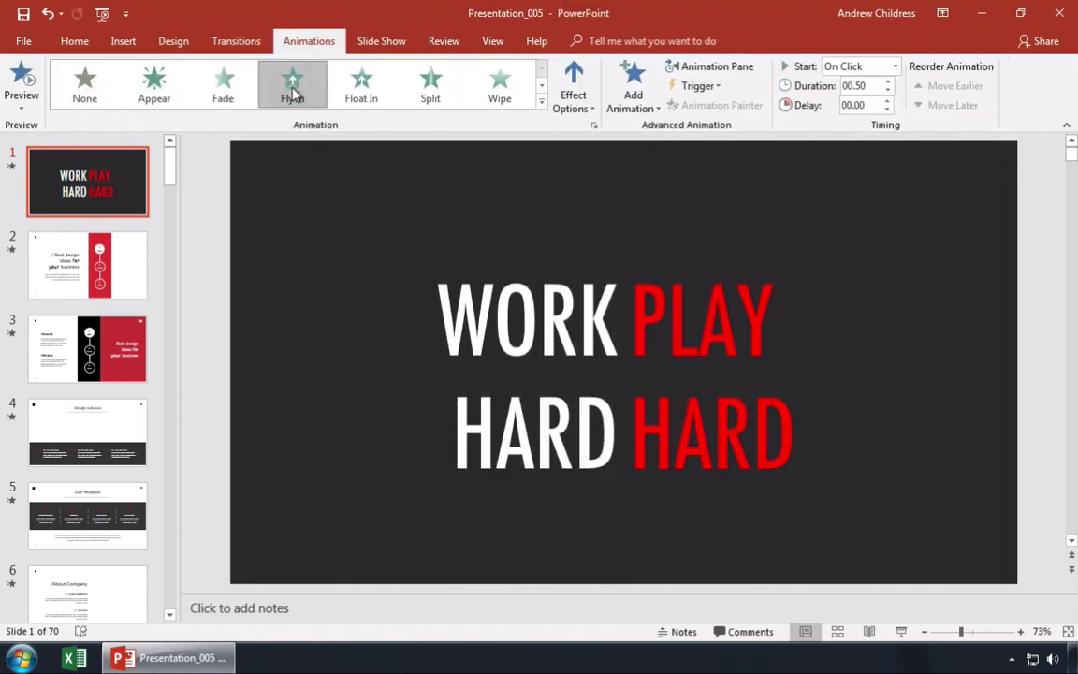
pyautogui.click(573, 89)
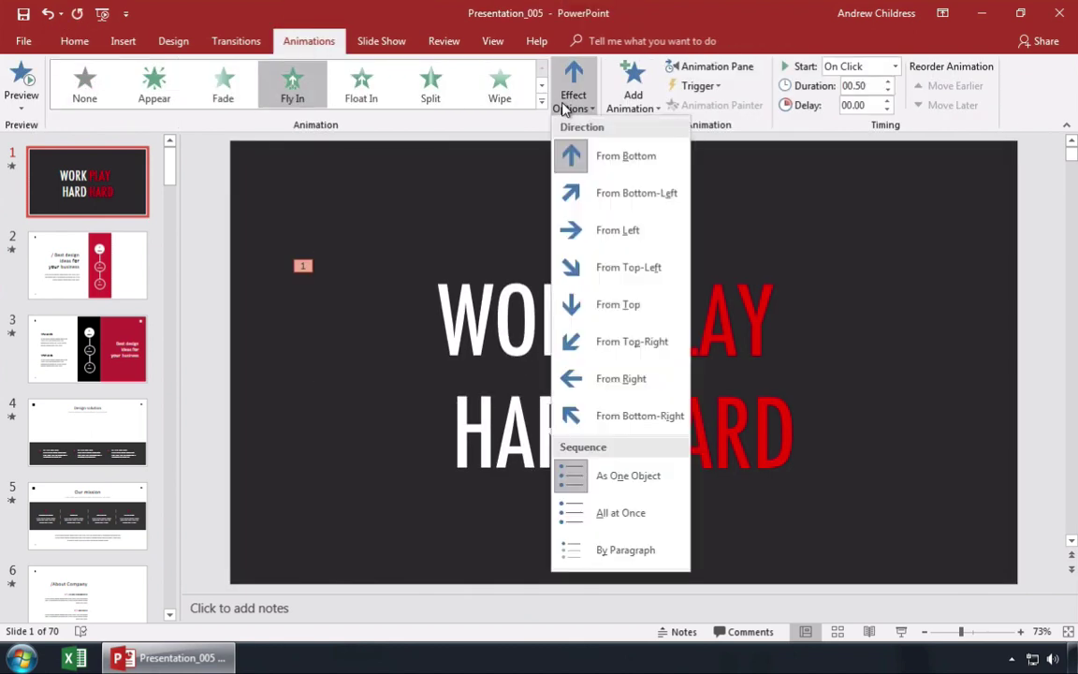
pyautogui.click(598, 188)
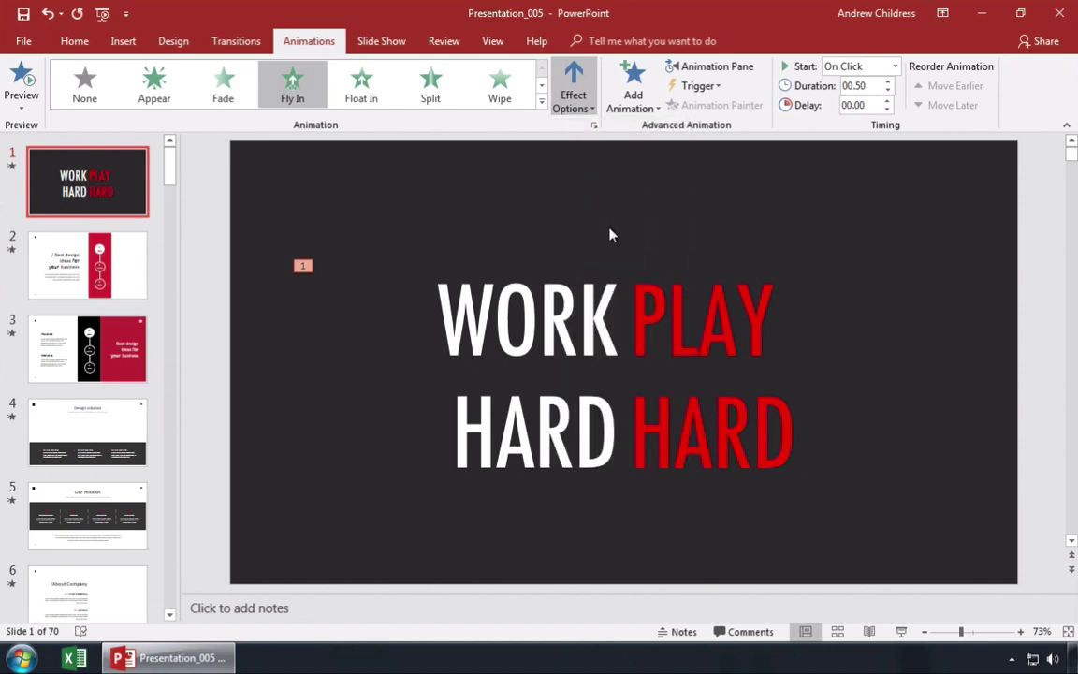
# Step: Give PLAY HARD a Fly In animation coming from the right
pyautogui.click(732, 290)
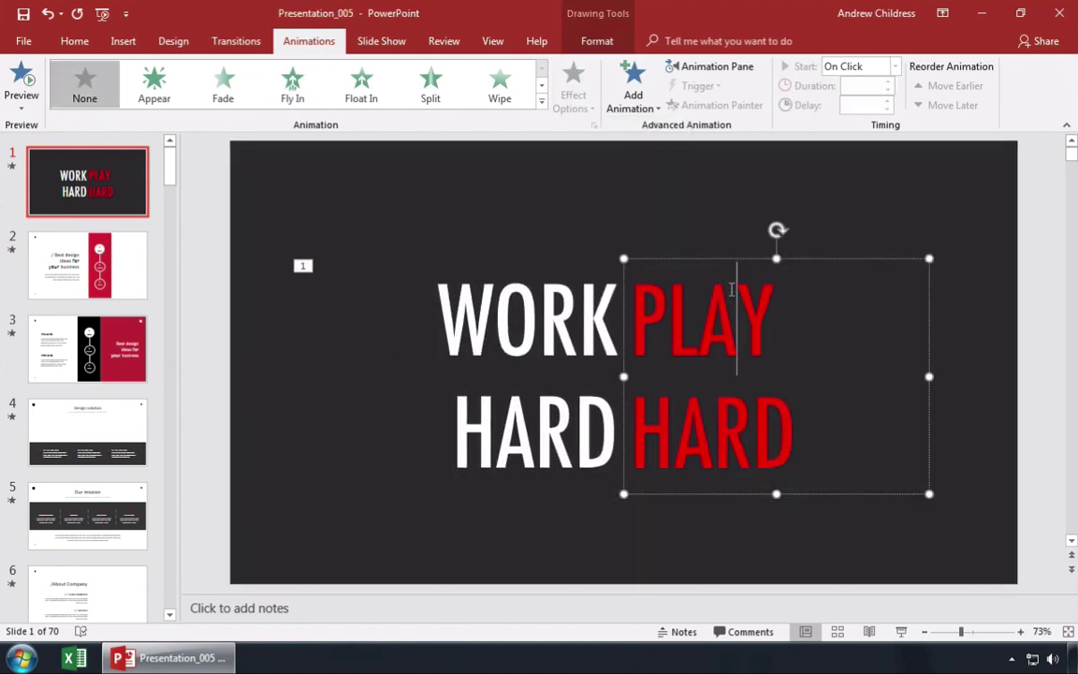
pyautogui.click(292, 84)
pyautogui.click(670, 292)
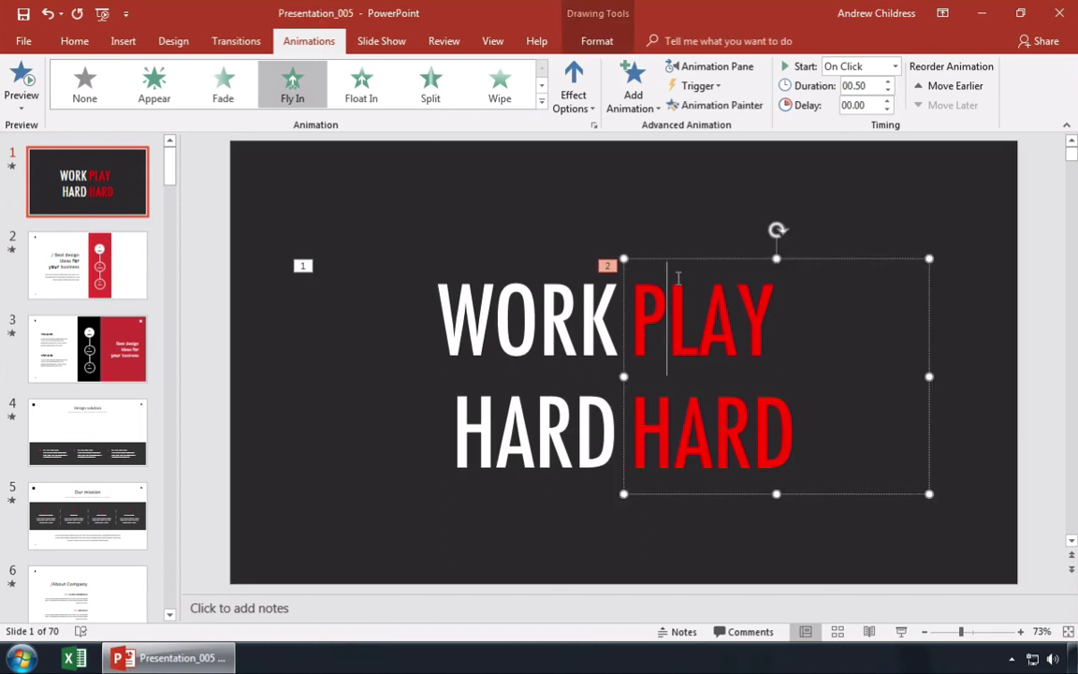
pyautogui.click(573, 94)
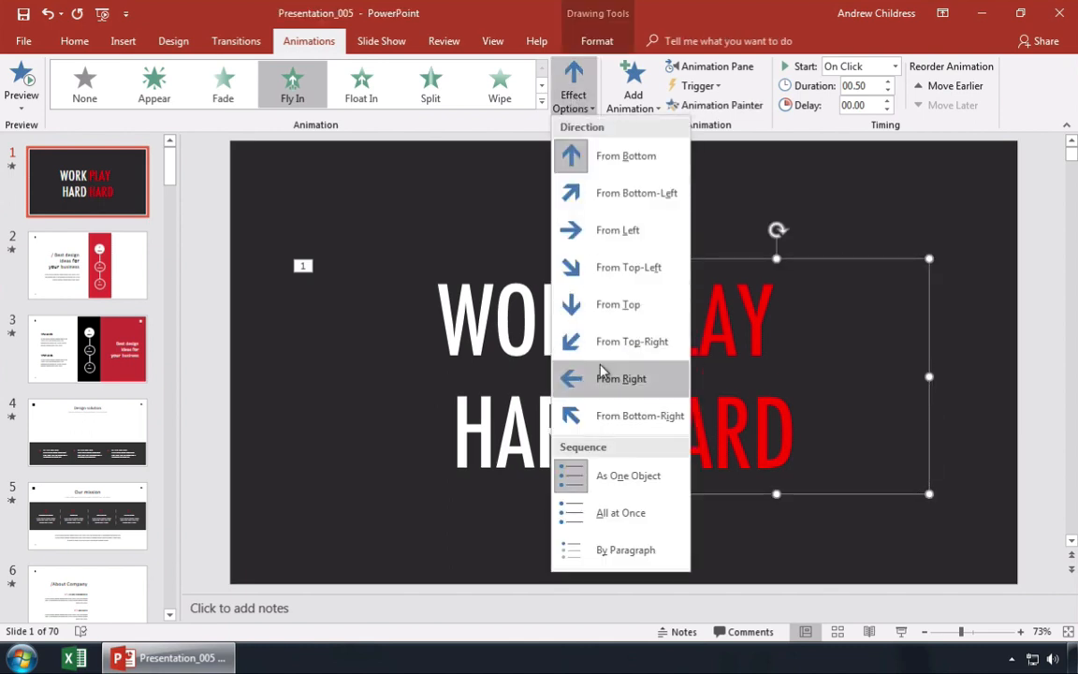
pyautogui.click(608, 378)
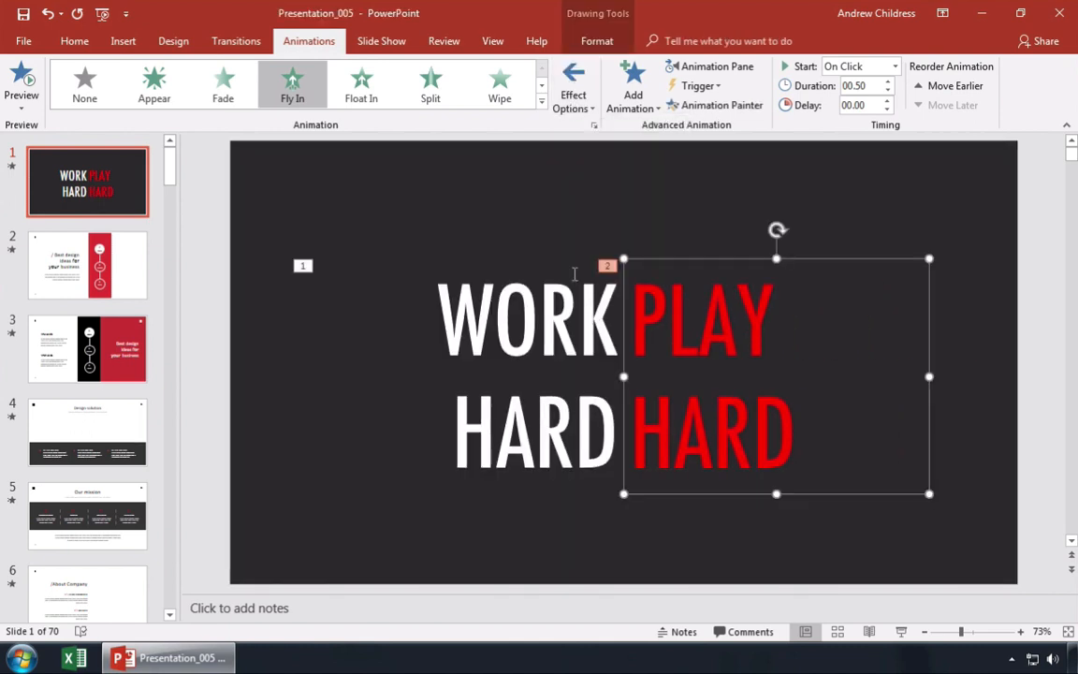
pyautogui.keyDown('shift'); pyautogui.click(575, 273); pyautogui.keyUp('shift')
# Step: Set PLAY HARD's animation to start With Previous and preview the slide's animations
pyautogui.click(717, 67)
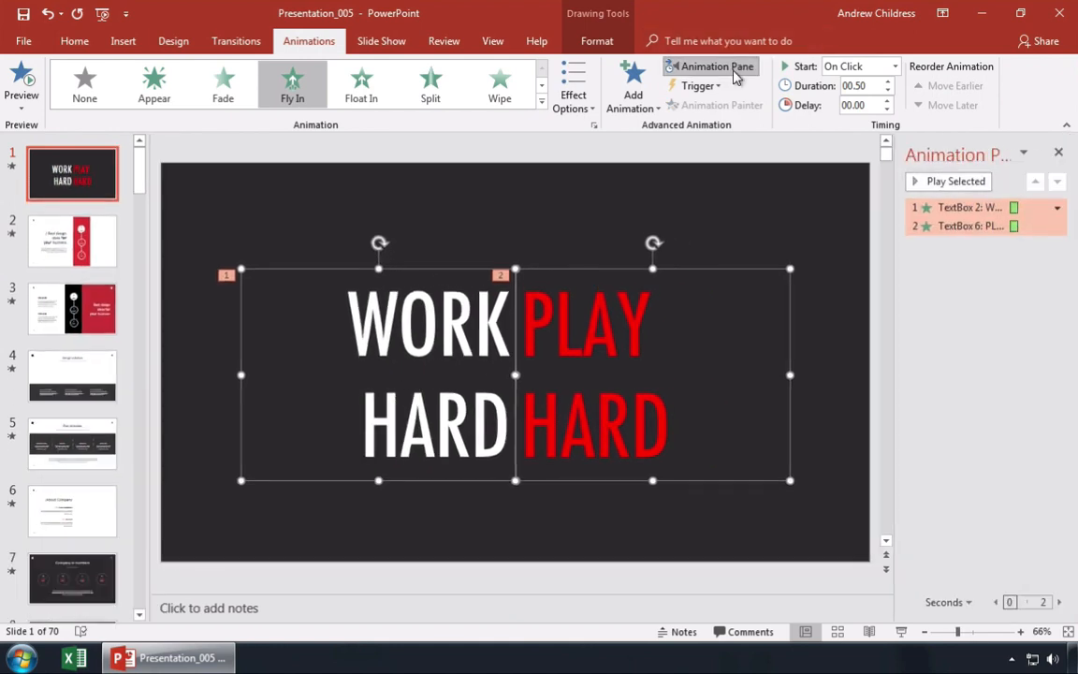
pyautogui.click(971, 226)
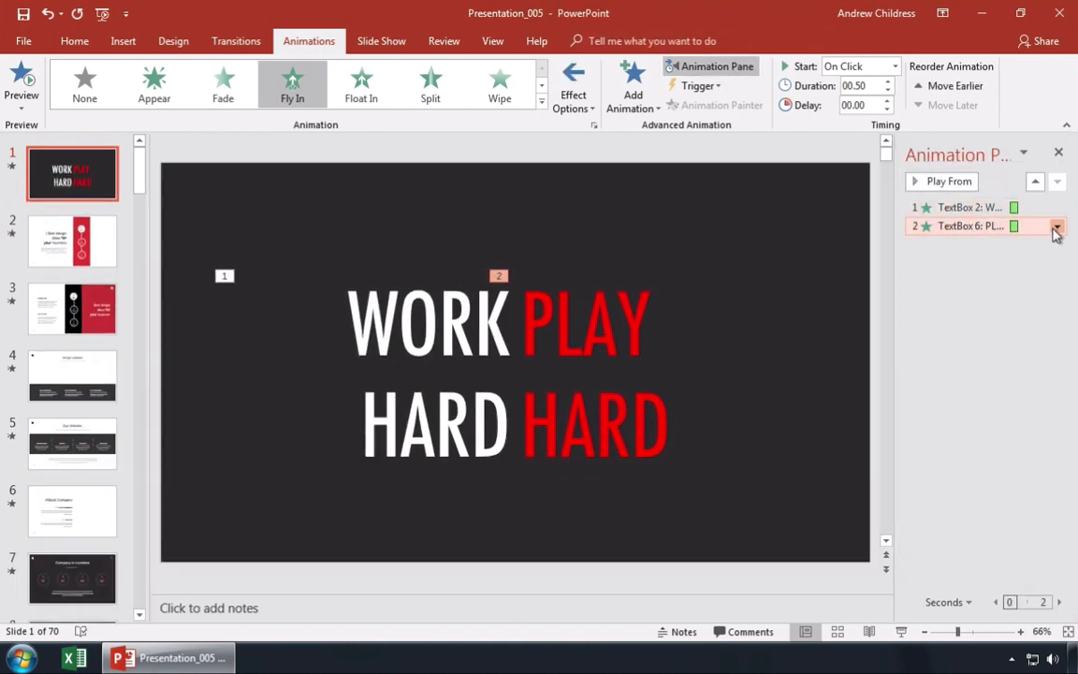
pyautogui.click(1056, 227)
pyautogui.click(1010, 265)
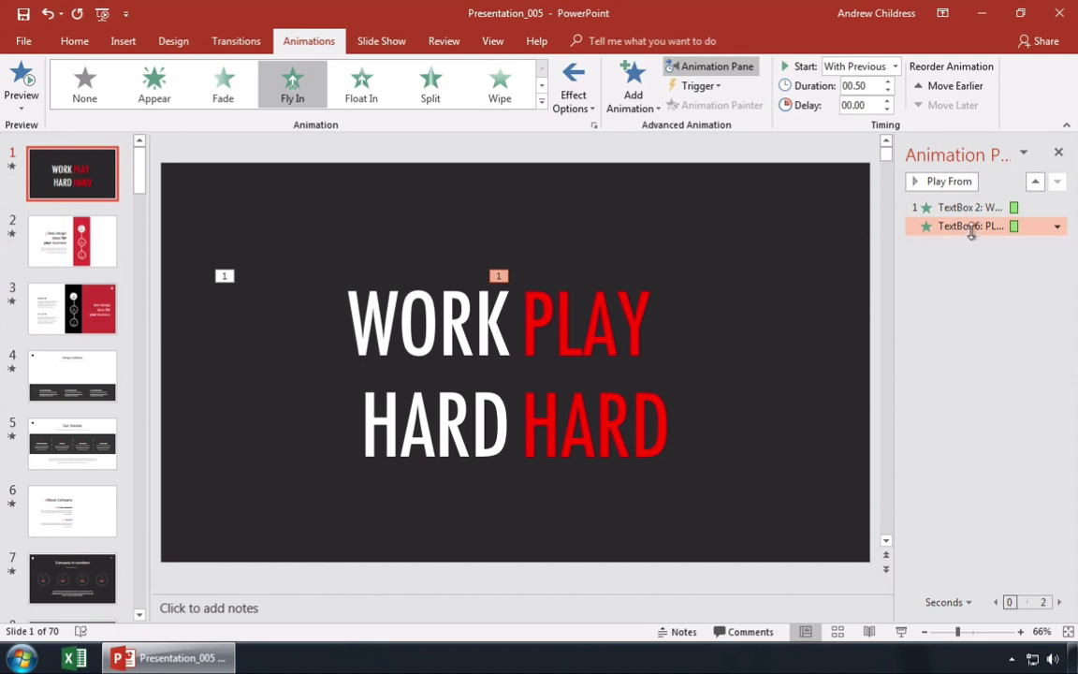
pyautogui.click(703, 210)
pyautogui.click(938, 182)
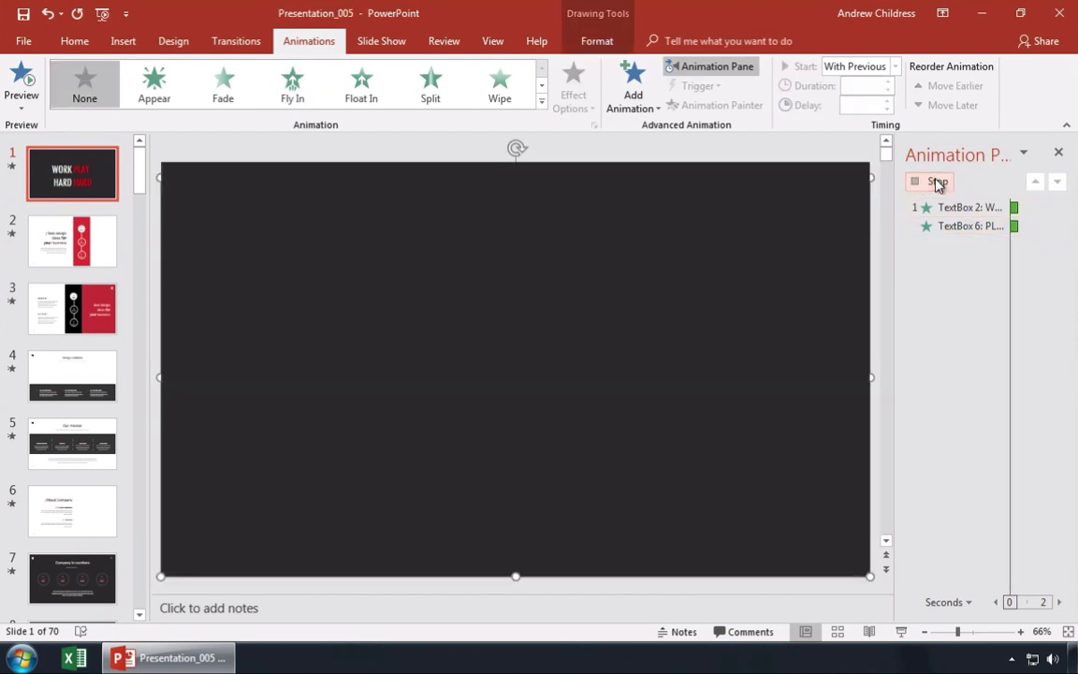